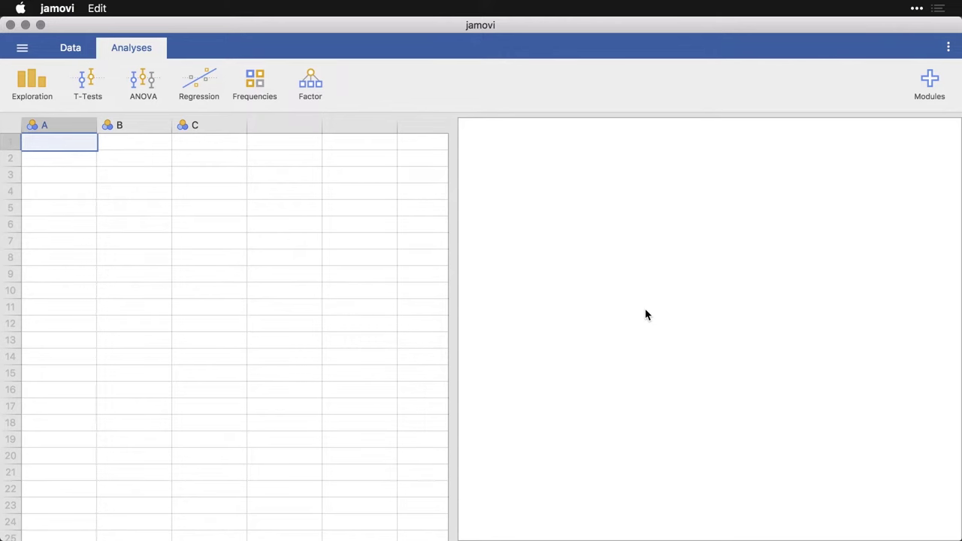
Switch from jamovi to the Finder Desktop window listing import.xlsx, import.csv, import.txt and import.sav.
key("super+Tab")
key("super+Tab")
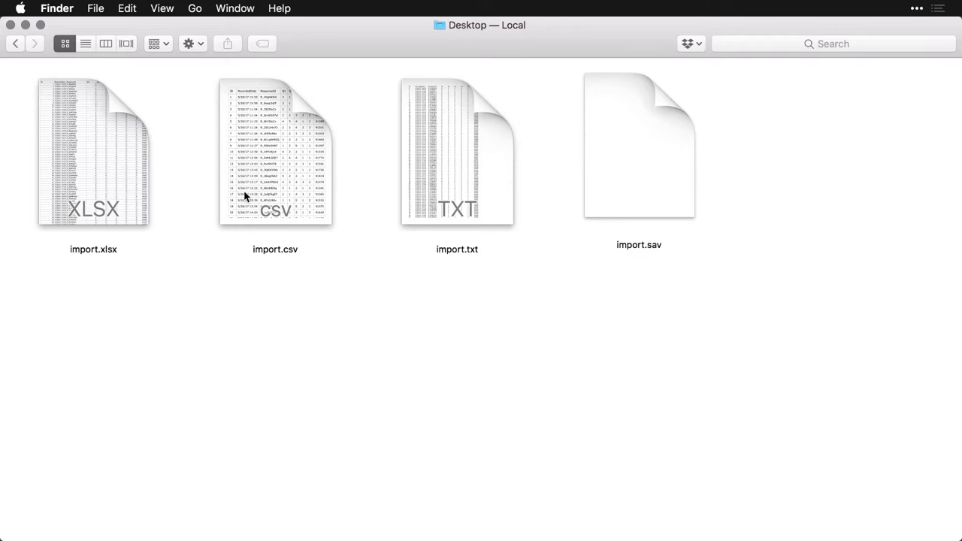
left_click(118, 154)
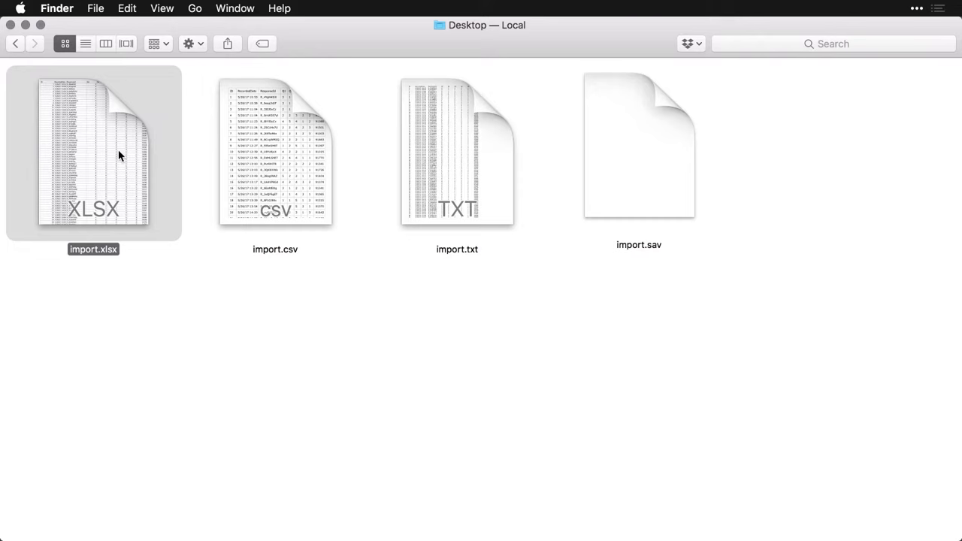
key("space")
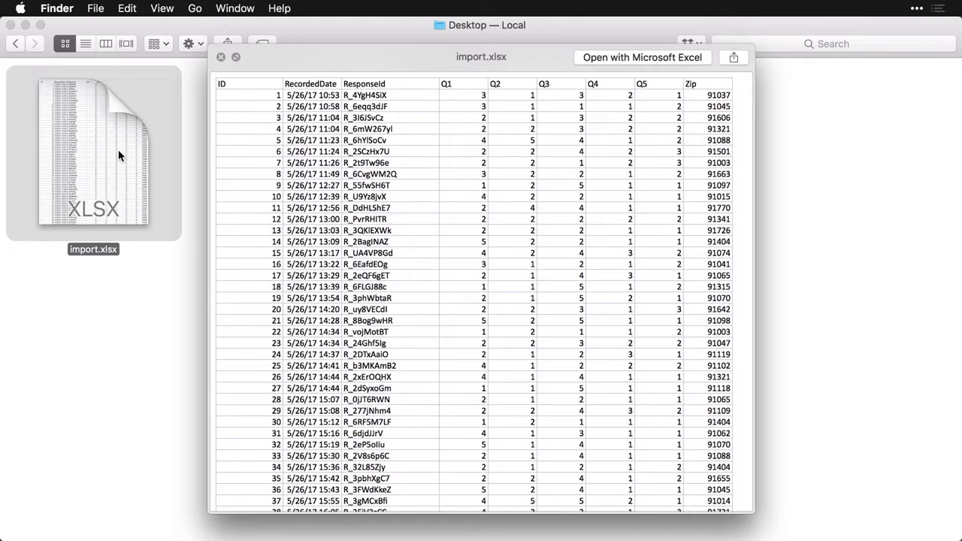
key("space")
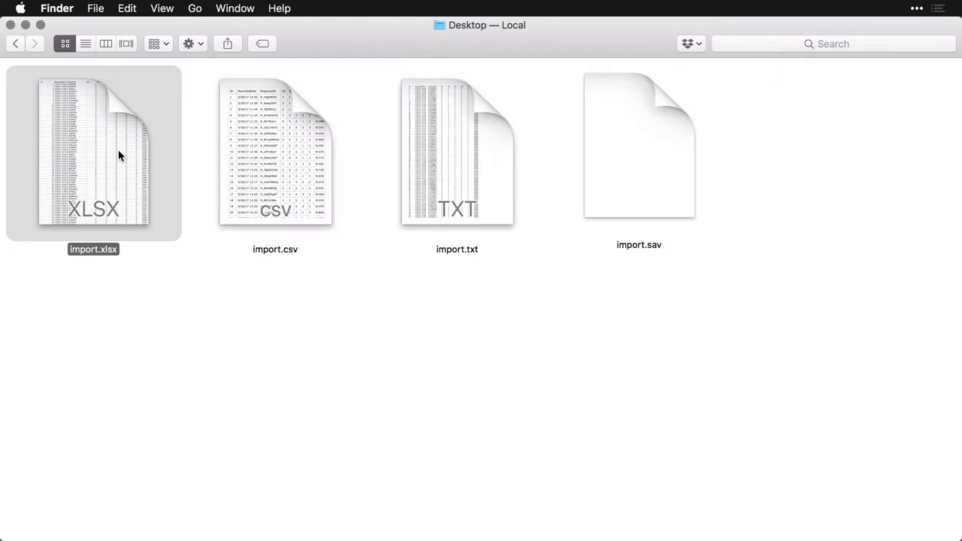
left_click(290, 150)
key("space")
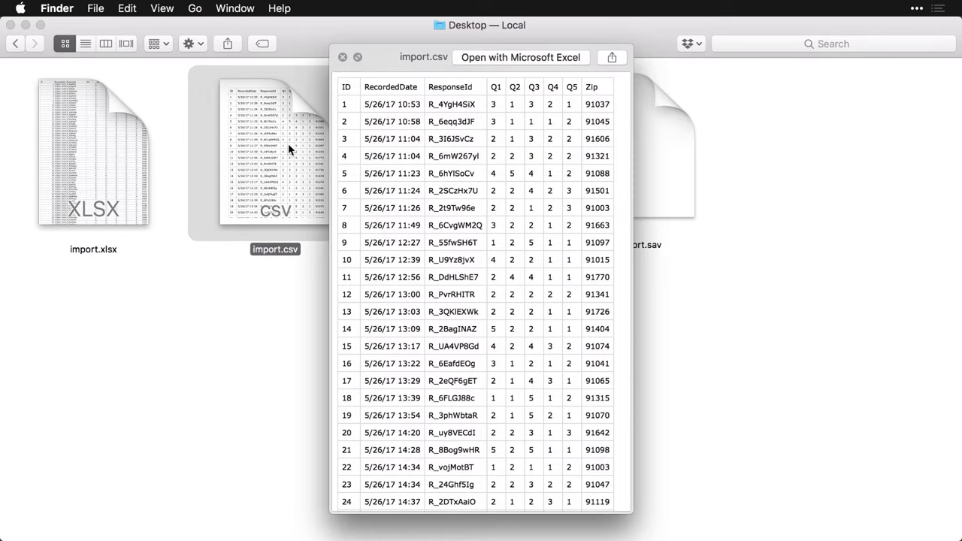
key("space")
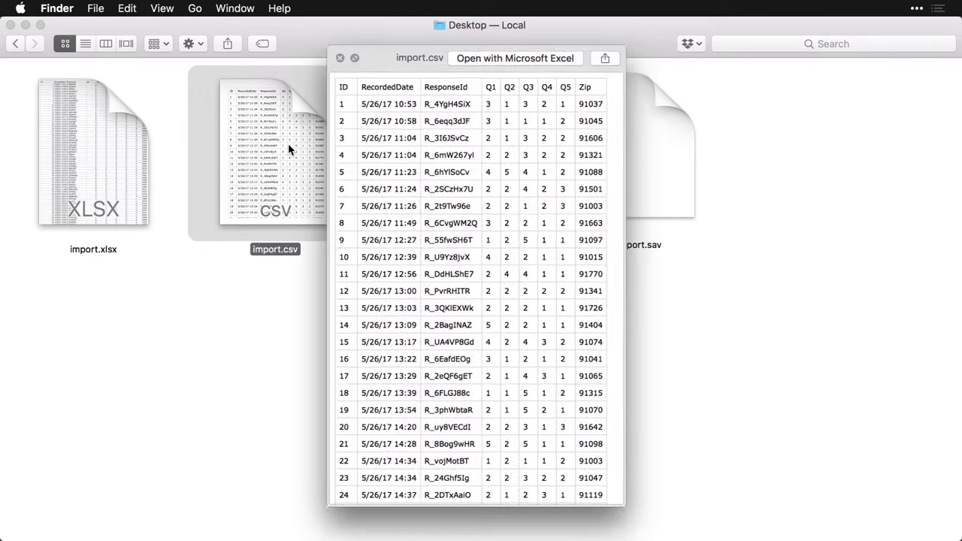
left_click(460, 158)
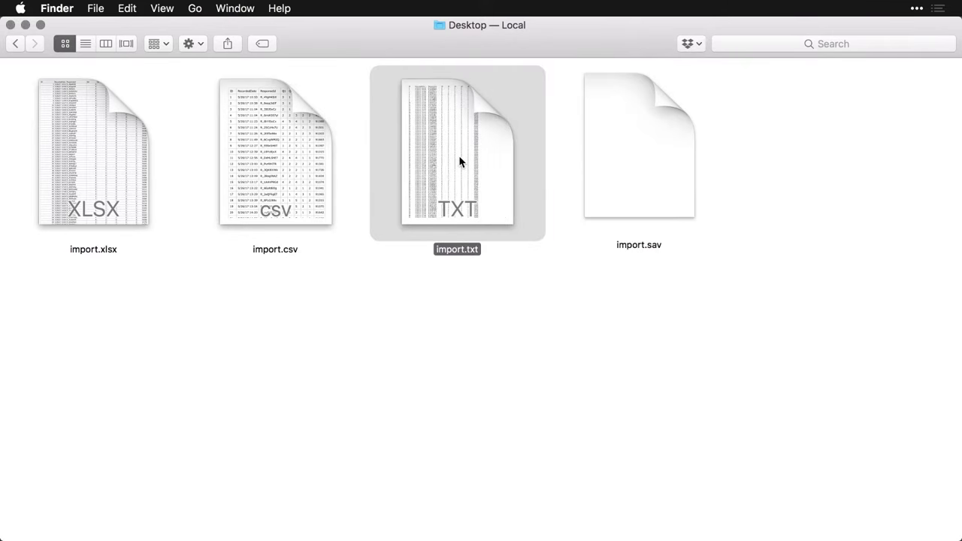
key("space")
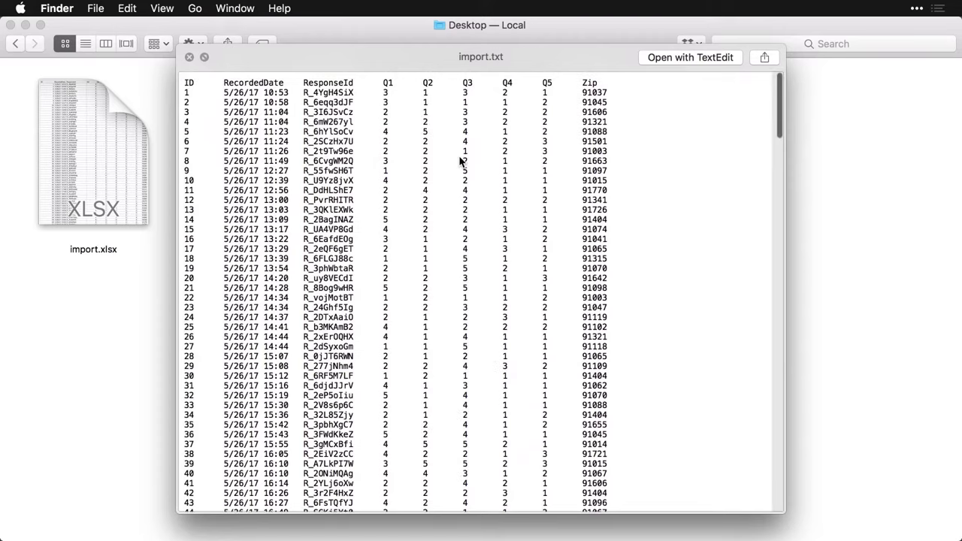
key("space")
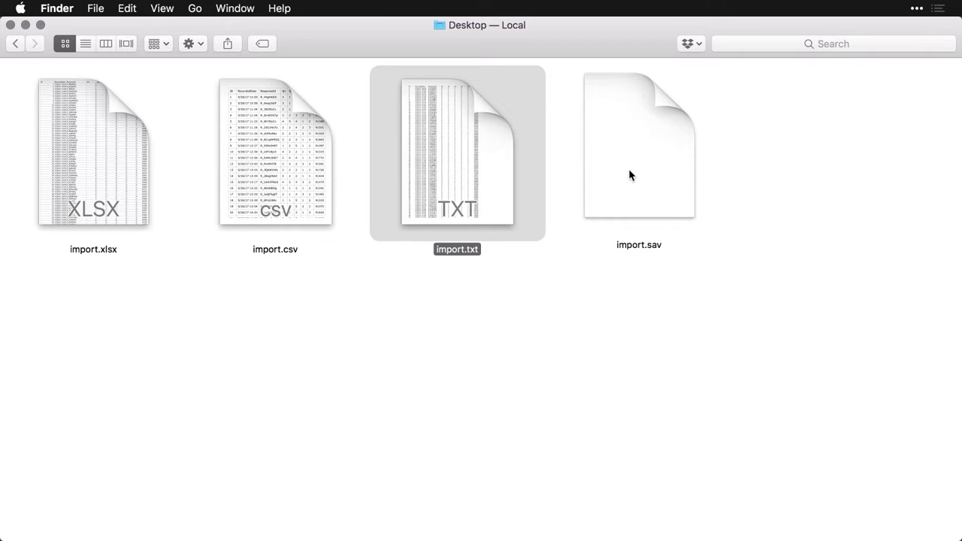
Quick Look import.sav to see it is a 10 KB file, then switch back to jamovi.
left_click(652, 155)
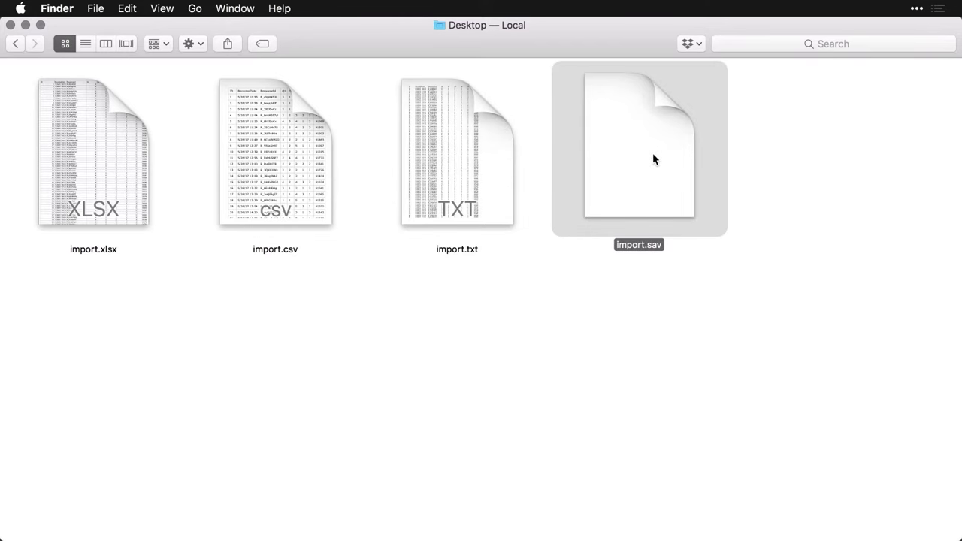
key("space")
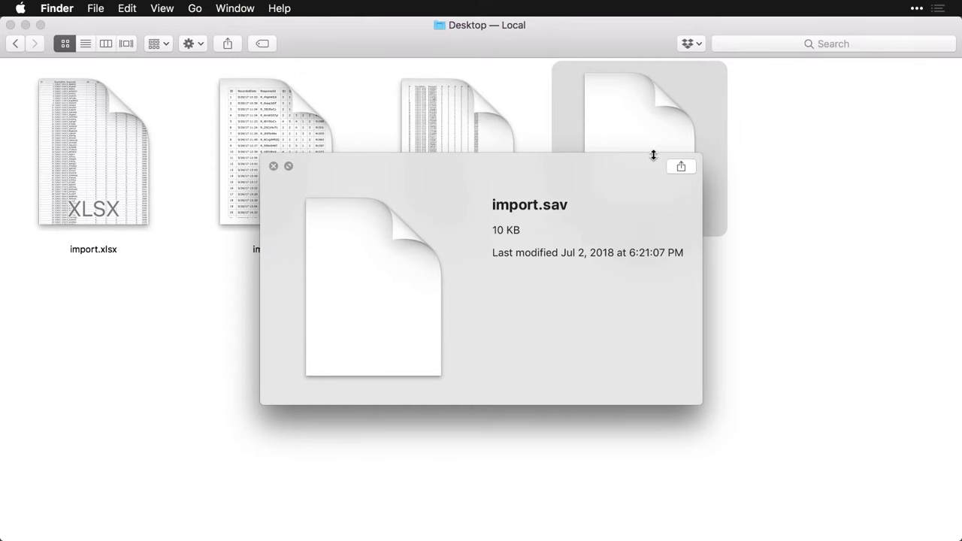
key("space")
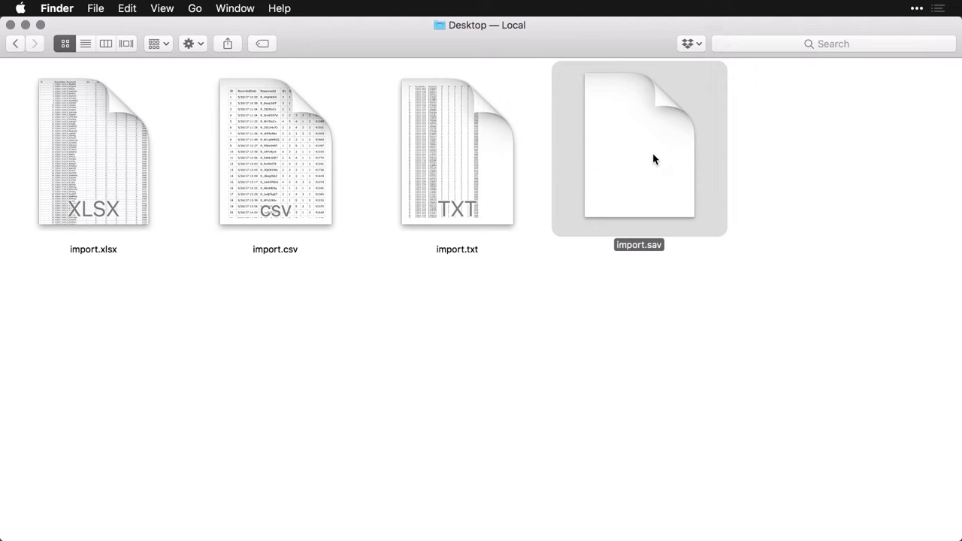
key("super+Tab")
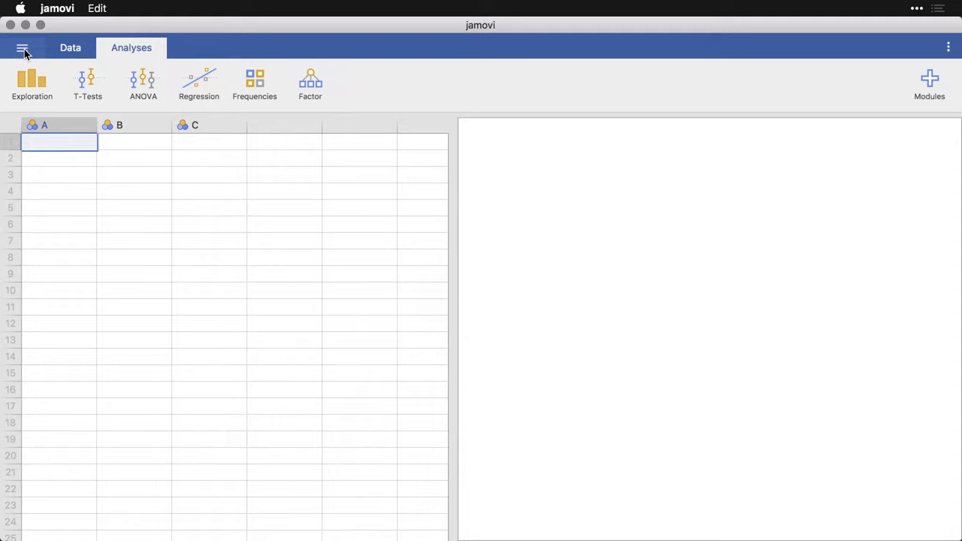
Show jamovi's Open > This PC panel with the Documents folder and the Data files type kept.
left_click(22, 49)
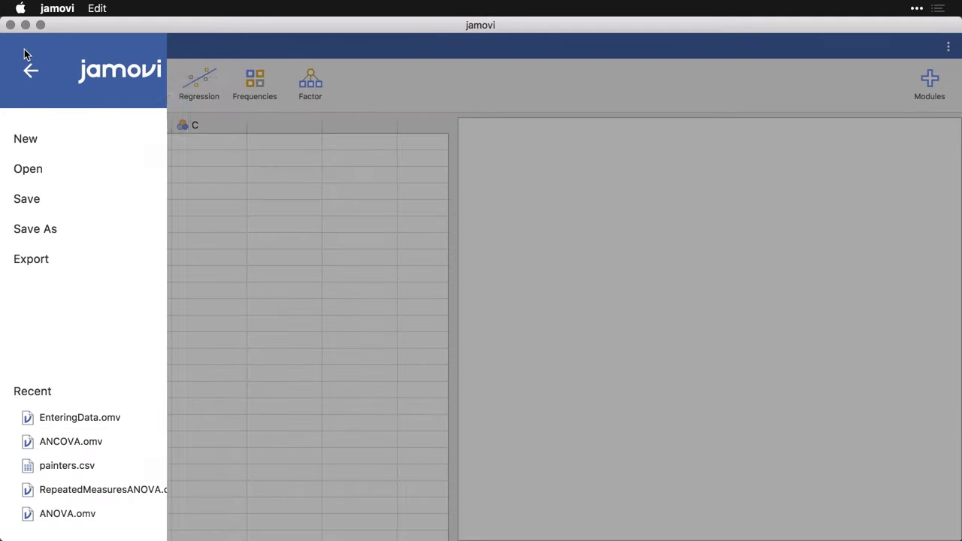
left_click(28, 170)
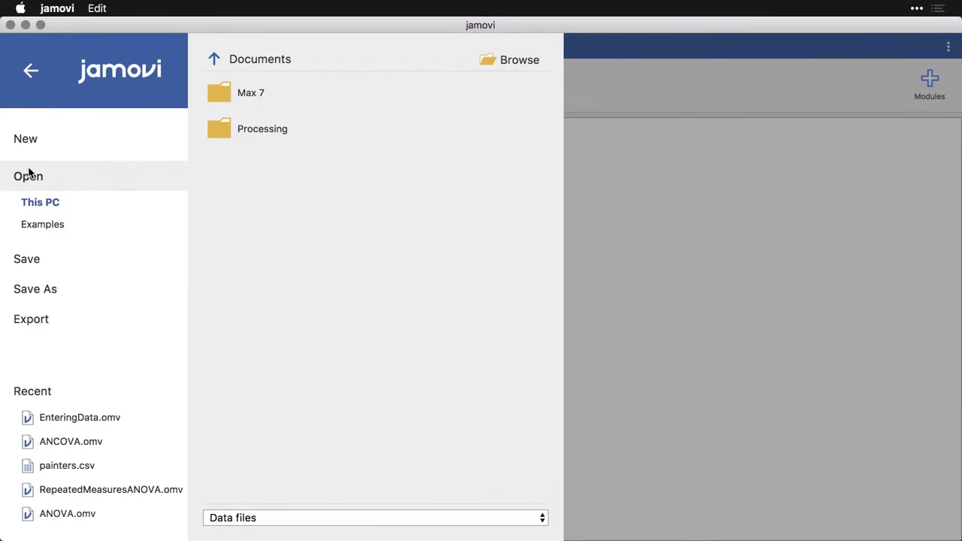
left_click(419, 522)
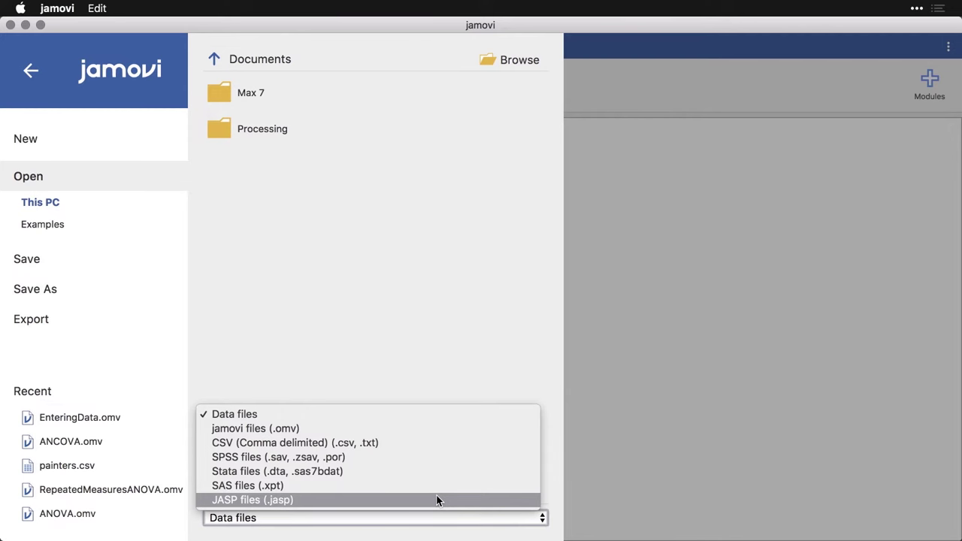
left_click(464, 291)
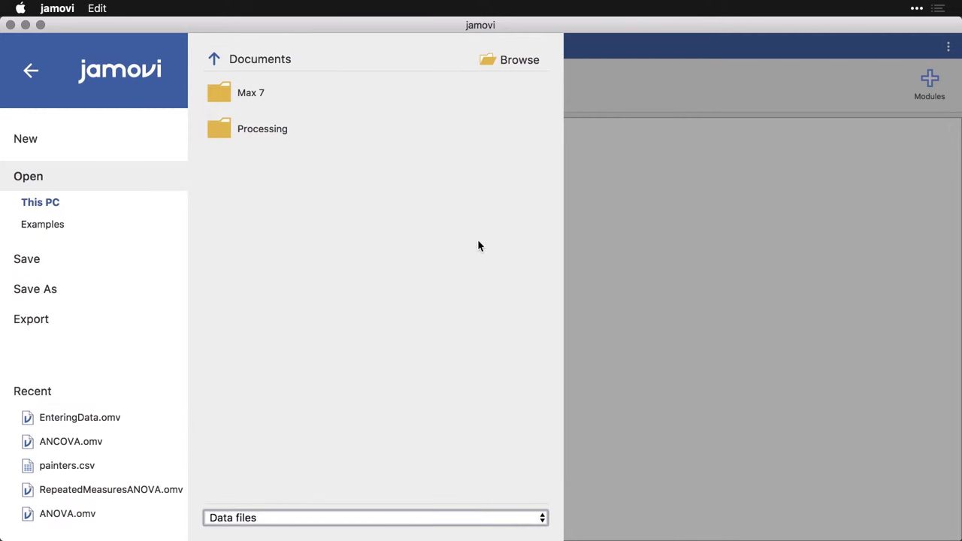
Browse to the Desktop and open import.csv as the jamovi data set.
left_click(519, 60)
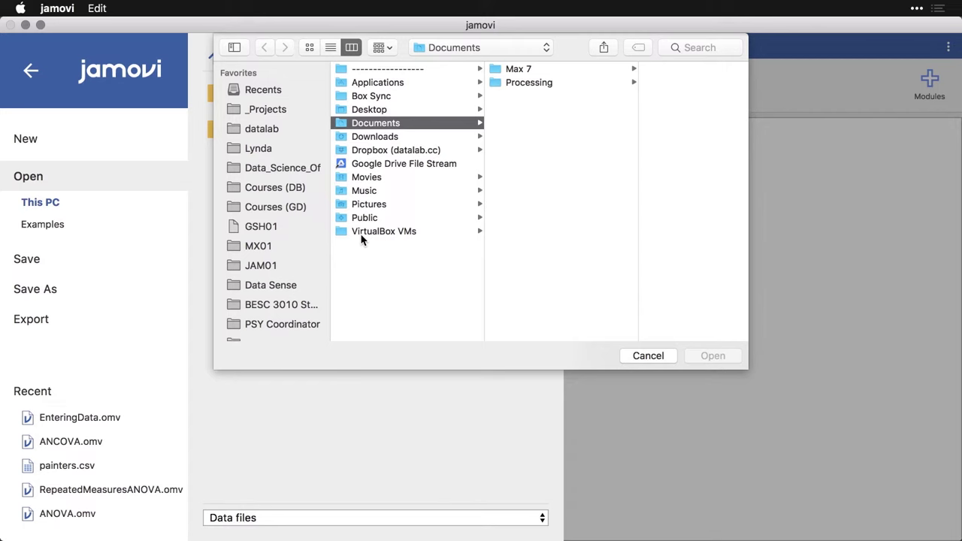
scroll(284, 258, "down", 5)
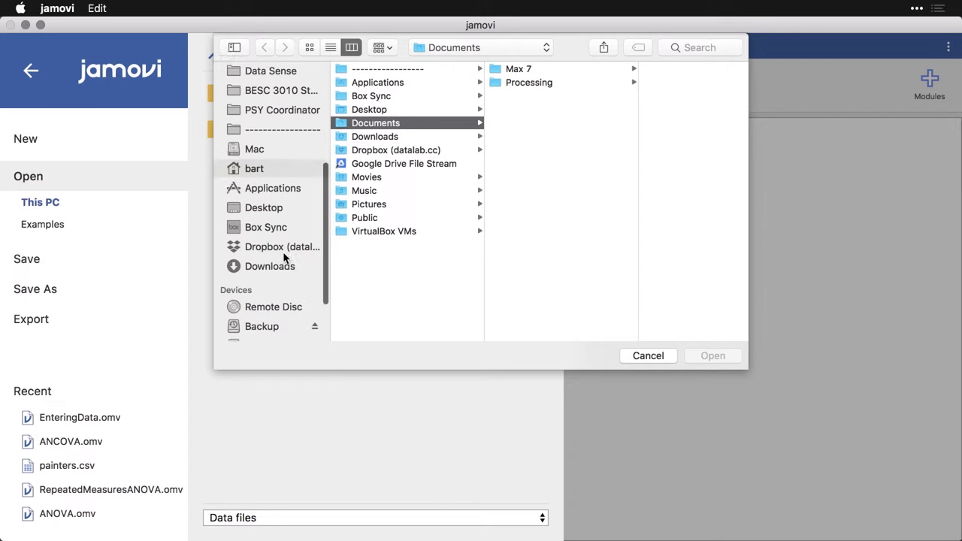
left_click(391, 111)
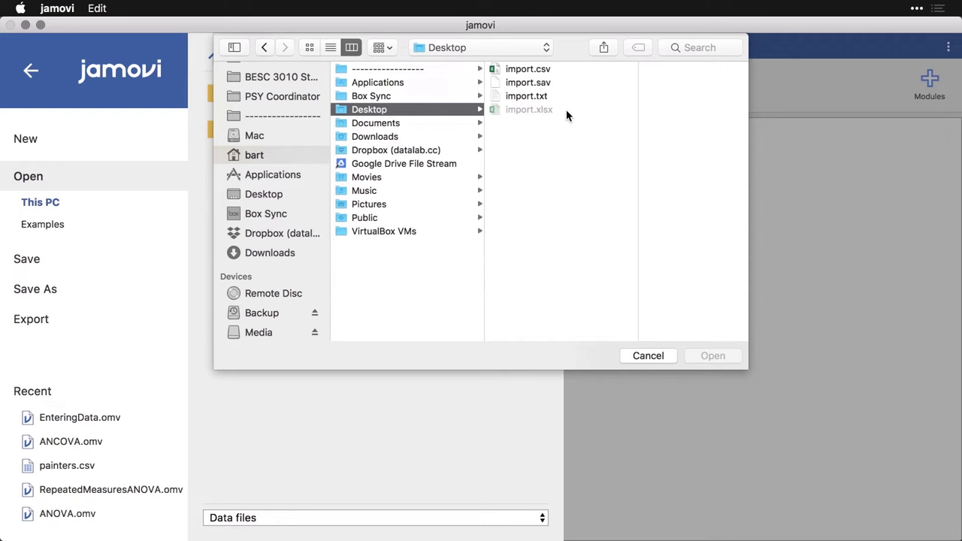
left_click(554, 70)
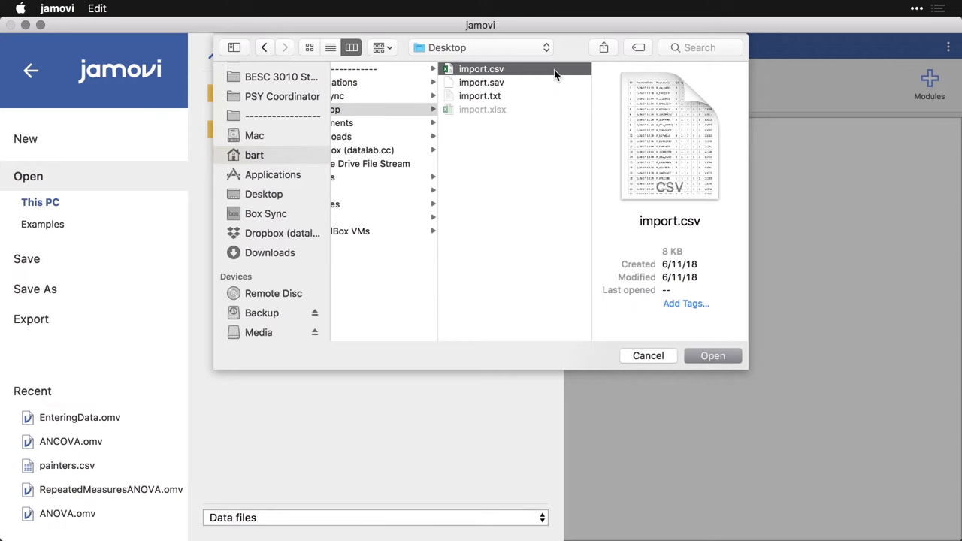
double_click(555, 70)
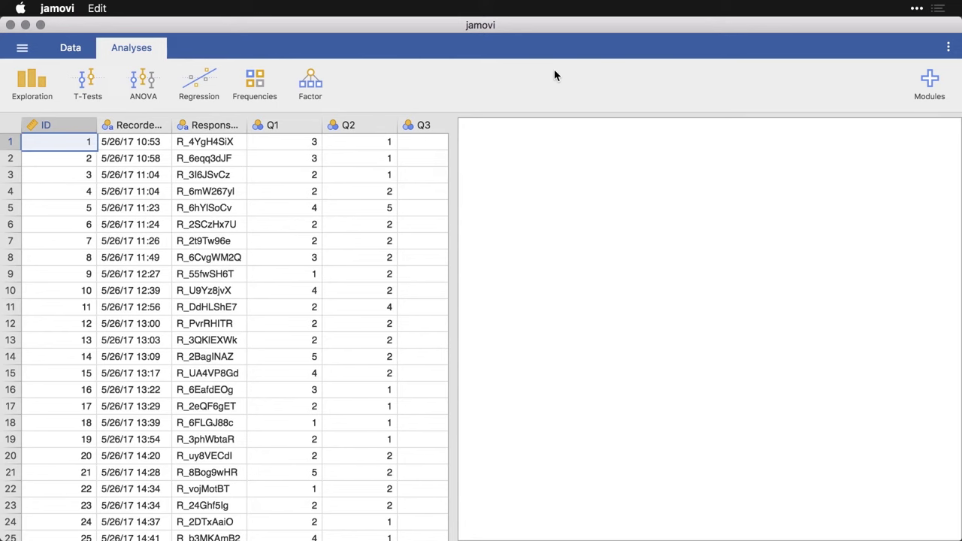
Widen the data grid until the Q3 through Zip columns of import.csv are visible.
left_click_drag(452, 337, 756, 340)
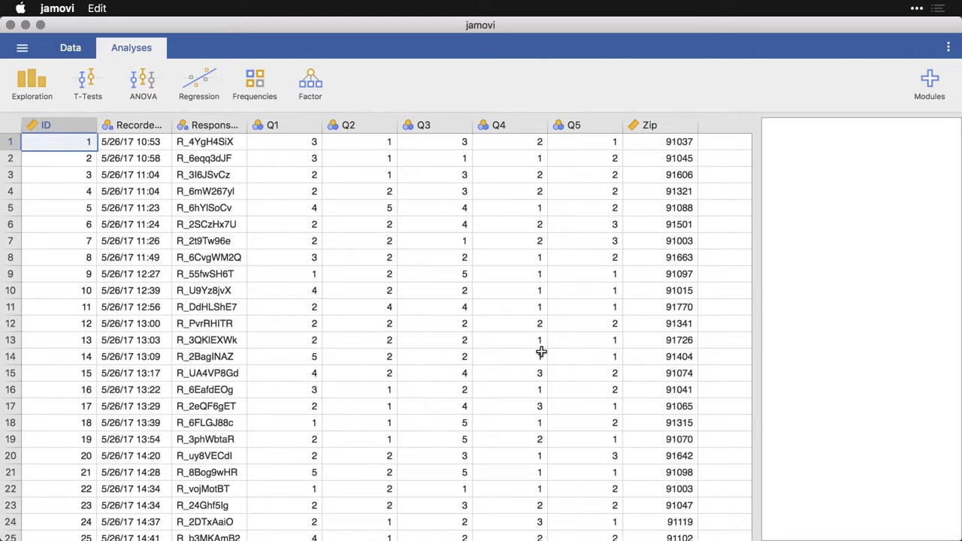
scroll(541, 352, "down", 1)
scroll(542, 352, "up", 1)
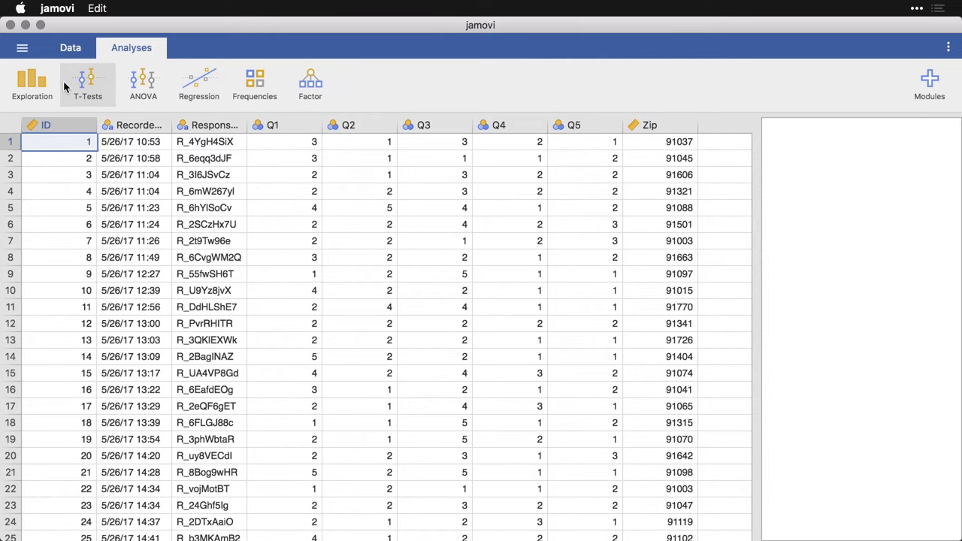
Open the tab-delimited import.txt from This PC and widen the grid to show its columns.
left_click(22, 50)
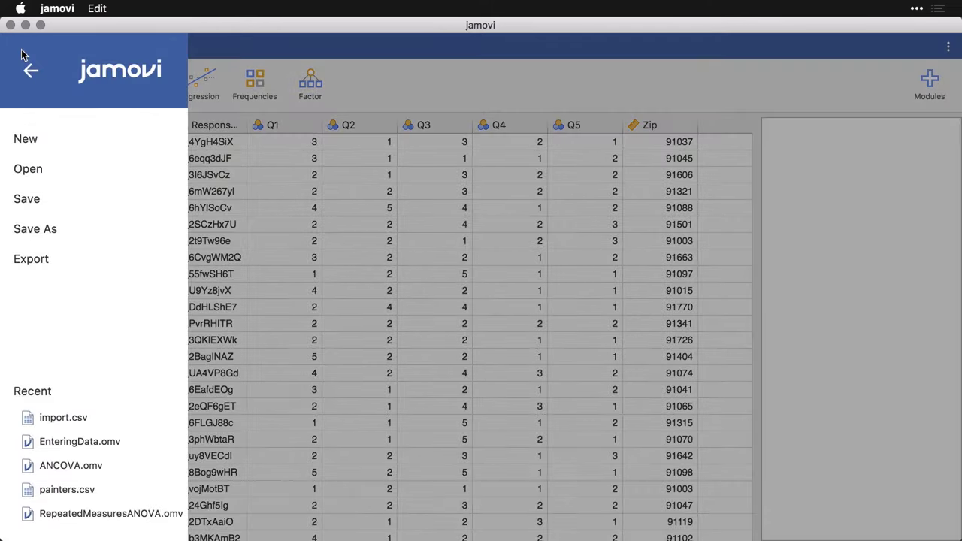
left_click(29, 175)
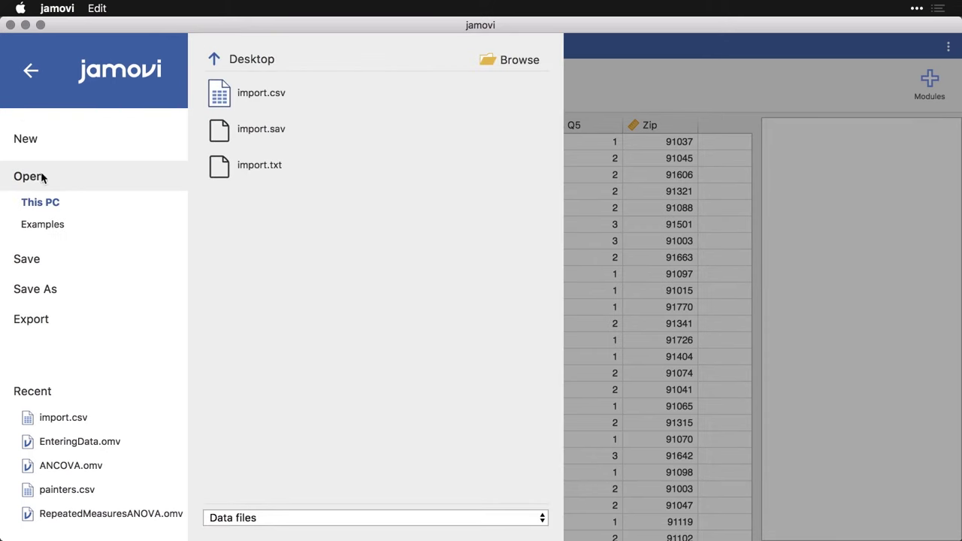
left_click(289, 165)
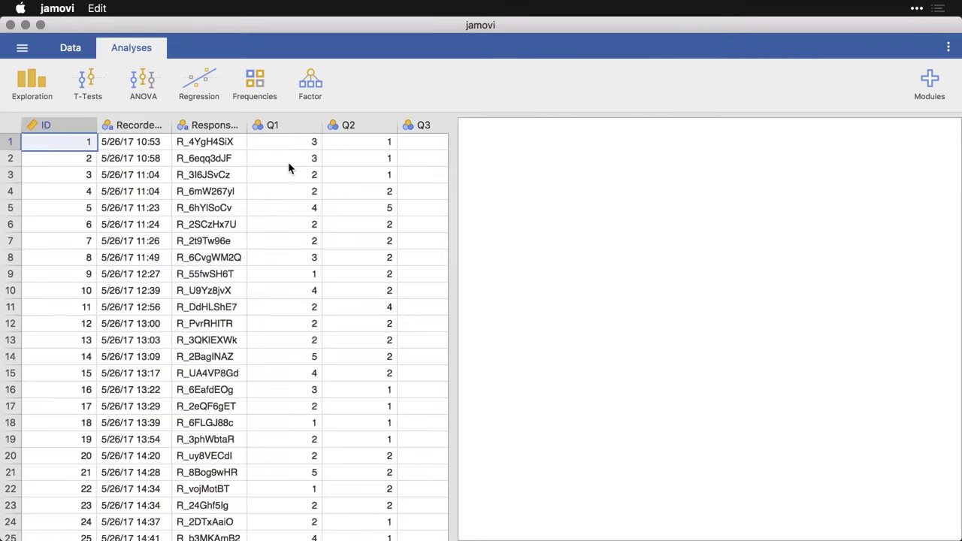
left_click_drag(454, 319, 737, 356)
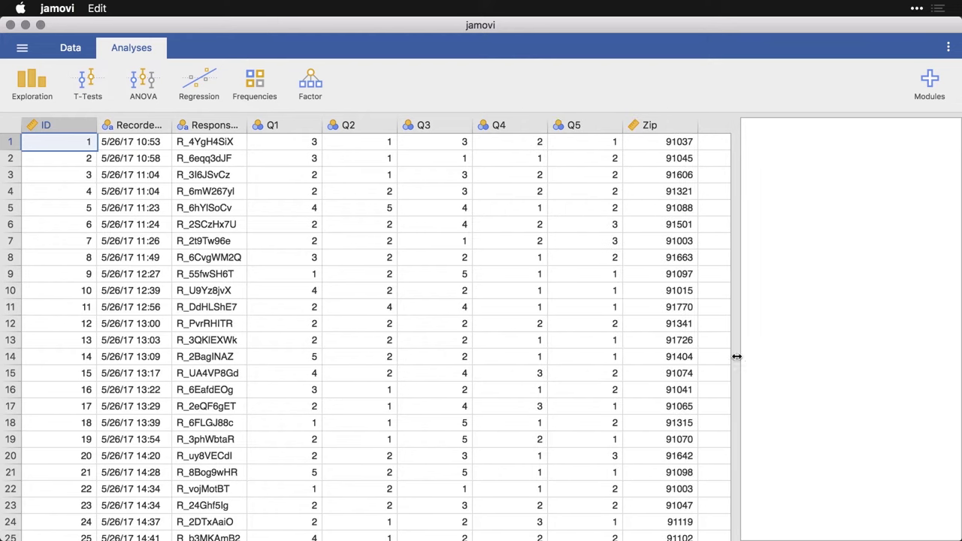
Open the SPSS file import.sav from This PC and widen the grid to show Q1 through Zip.
left_click(28, 51)
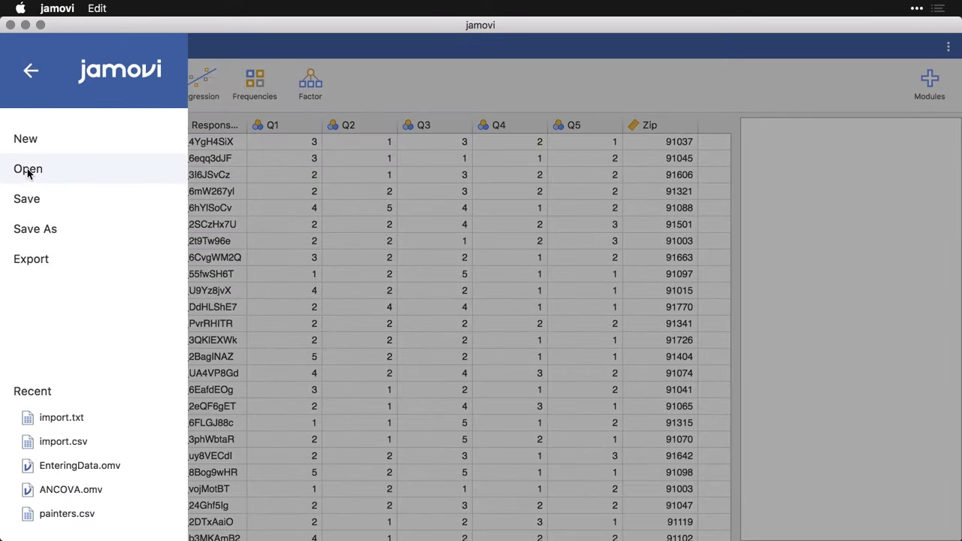
left_click(28, 171)
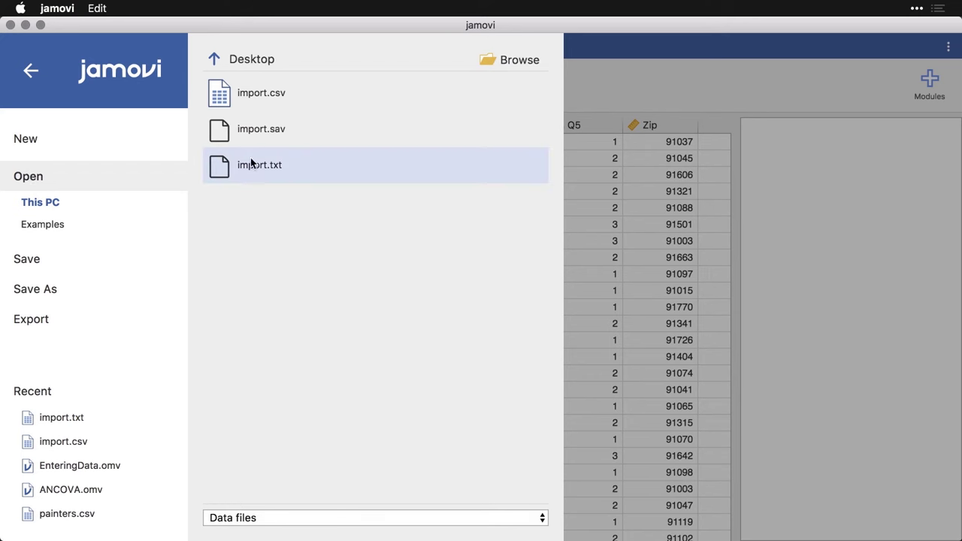
left_click(300, 134)
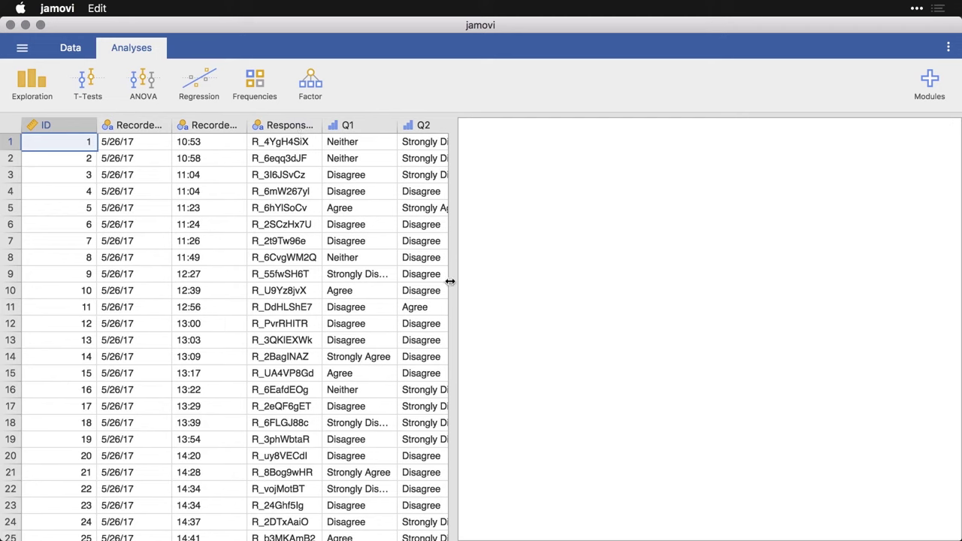
left_click_drag(453, 282, 795, 339)
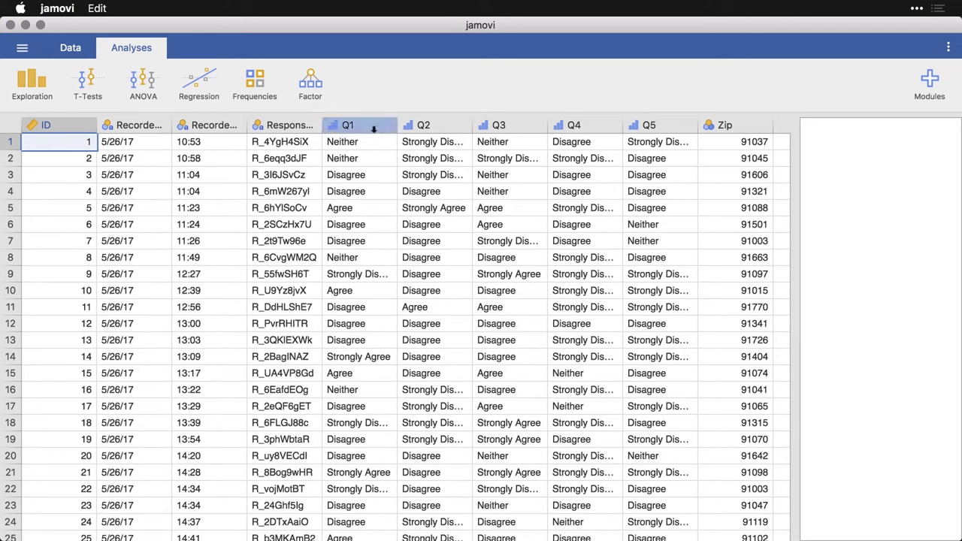
Show Q1's setup: Ordinal, Integer, levels Strongly Disagree=1, Disagree=2, Neither=3, Agree=4.
double_click(366, 125)
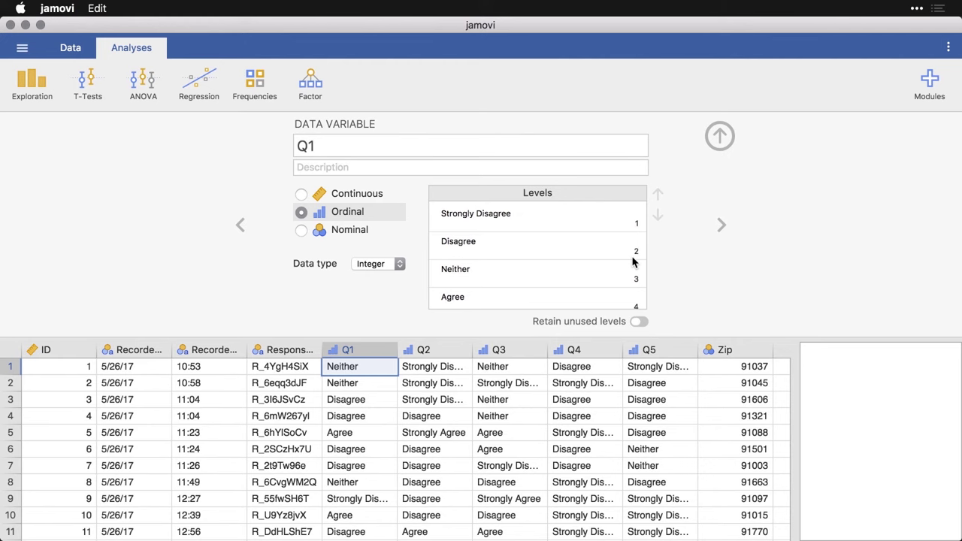
Collapse the Q1 variable setup panel to show the full import.sav grid with labelled answers.
left_click(723, 134)
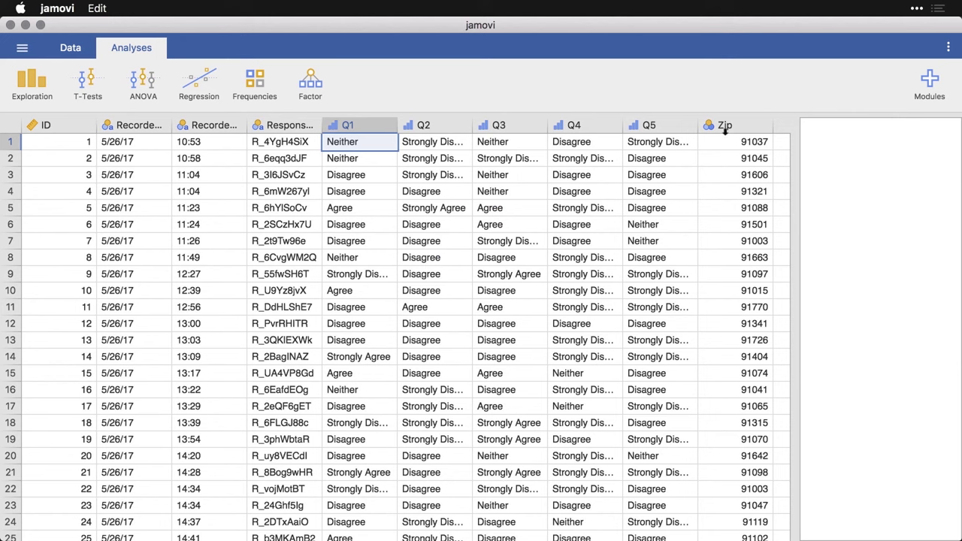